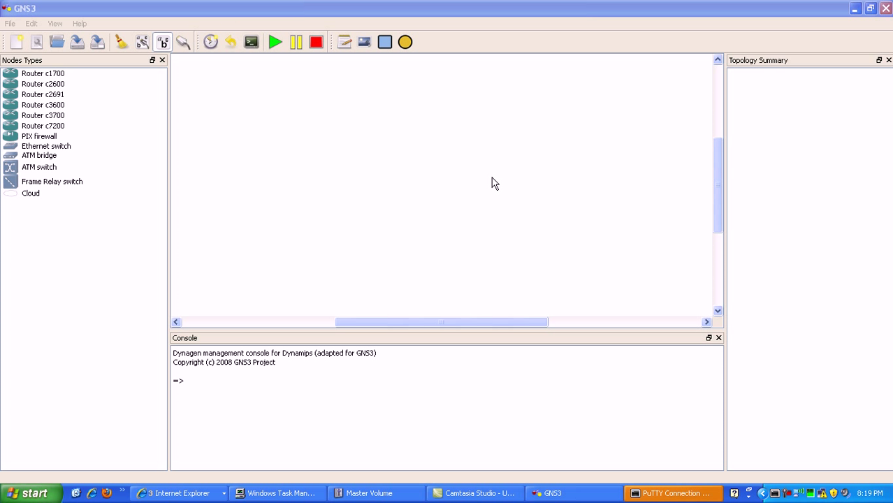
Place three c3600 routers on the workspace, one at the upper middle and two lower down on either side
click(198, 116)
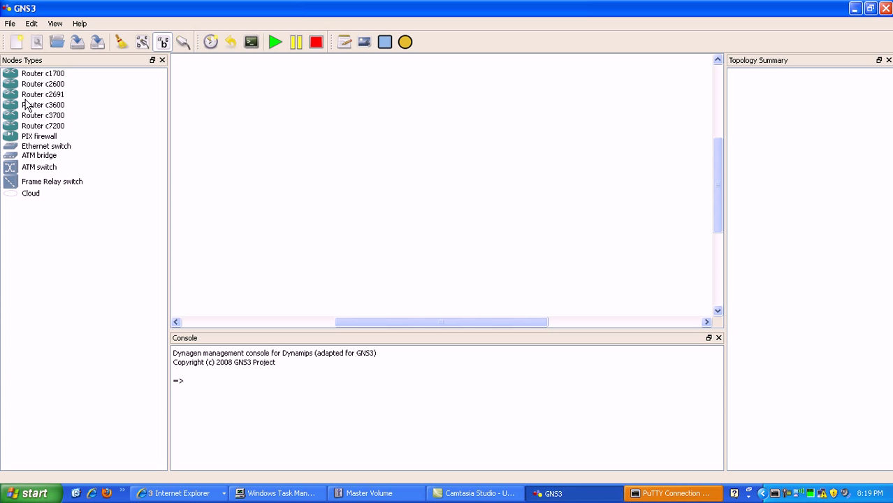
drag(47, 108, 418, 127)
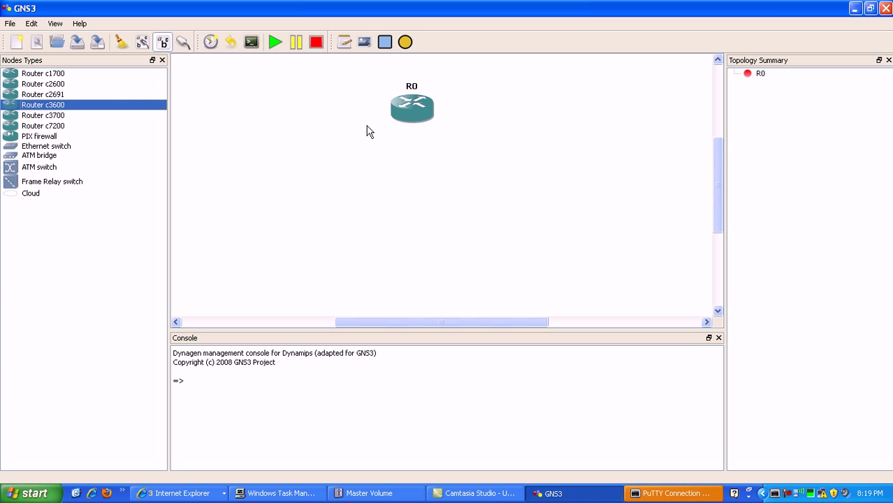
drag(143, 108, 295, 260)
drag(156, 110, 519, 255)
Rearrange the routers into a triangle with R1 at the top and R0 opposite R2 at the base
drag(413, 114, 412, 272)
drag(299, 242, 418, 110)
click(410, 274)
drag(410, 270, 336, 257)
Change the hostname of router R0 to R3 and level routers R3 and R2 with each other
right_click(345, 264)
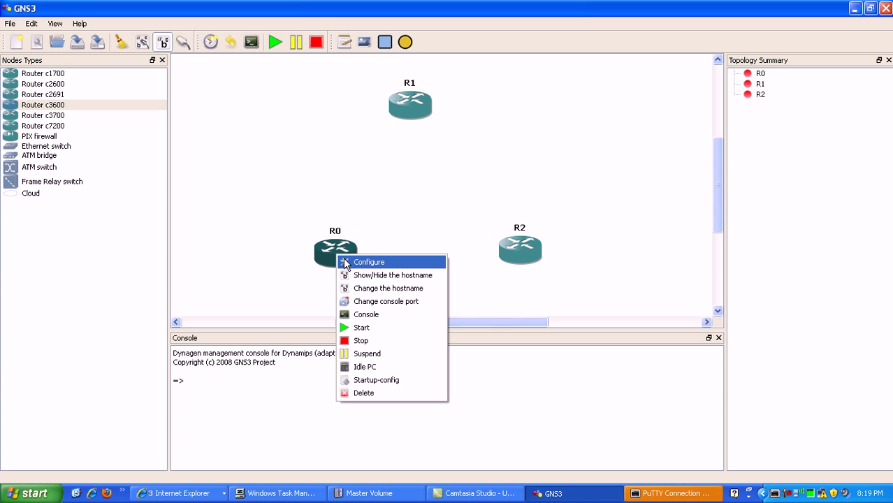
click(382, 285)
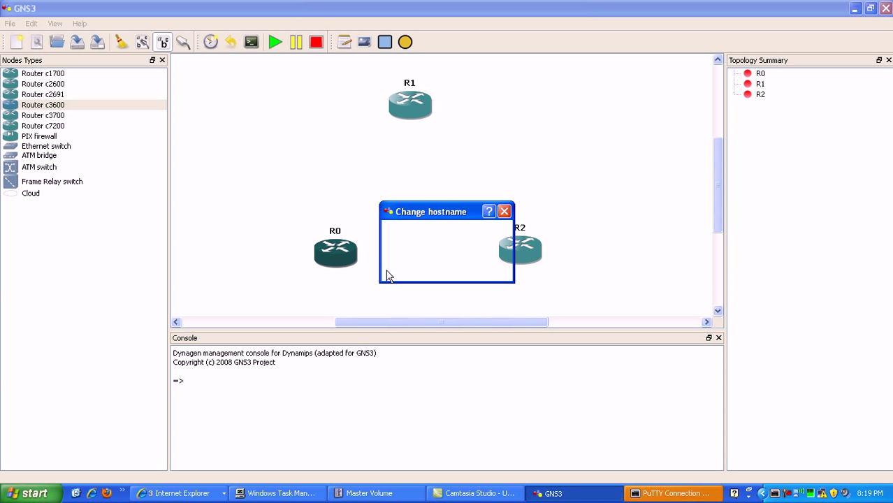
text(R3)
click(425, 268)
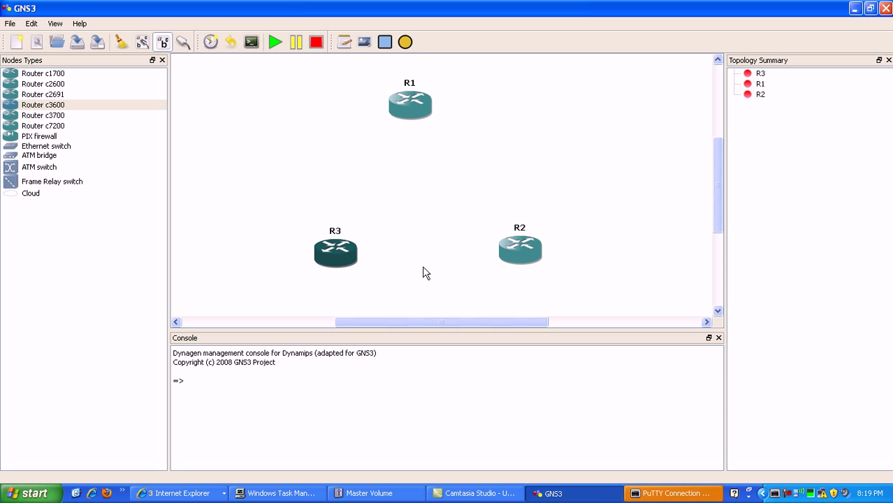
drag(341, 253, 331, 252)
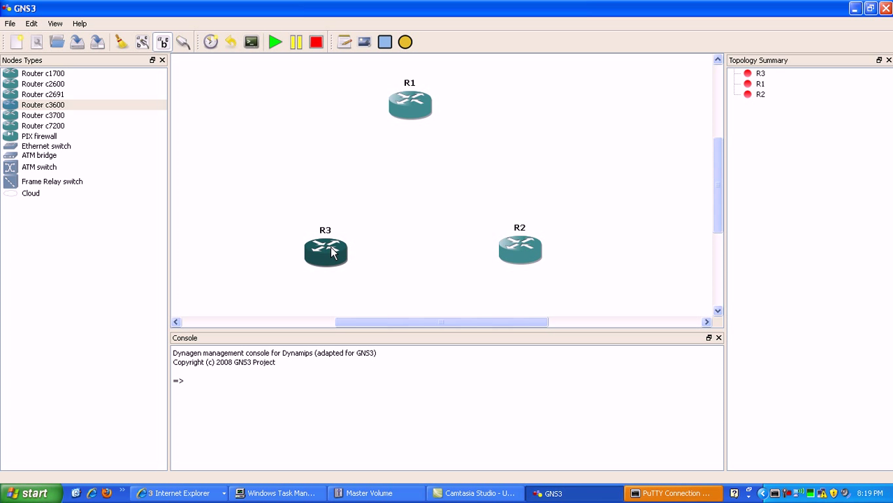
drag(509, 267, 501, 273)
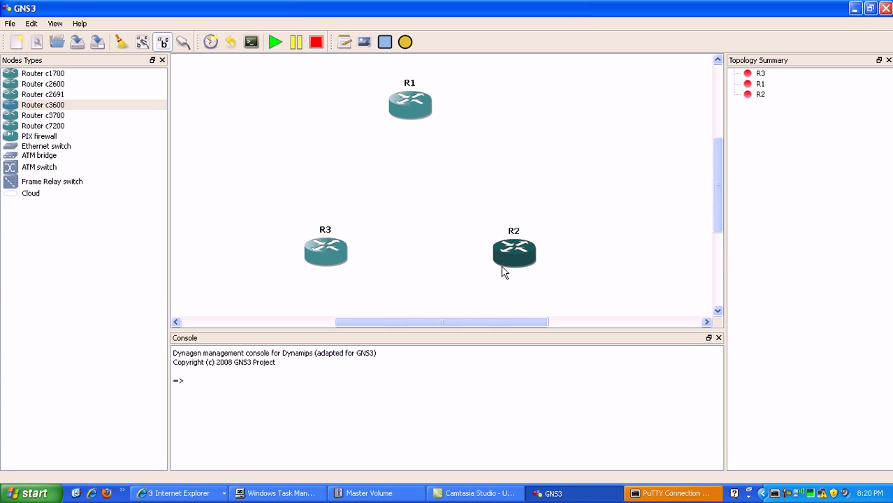
click(341, 253)
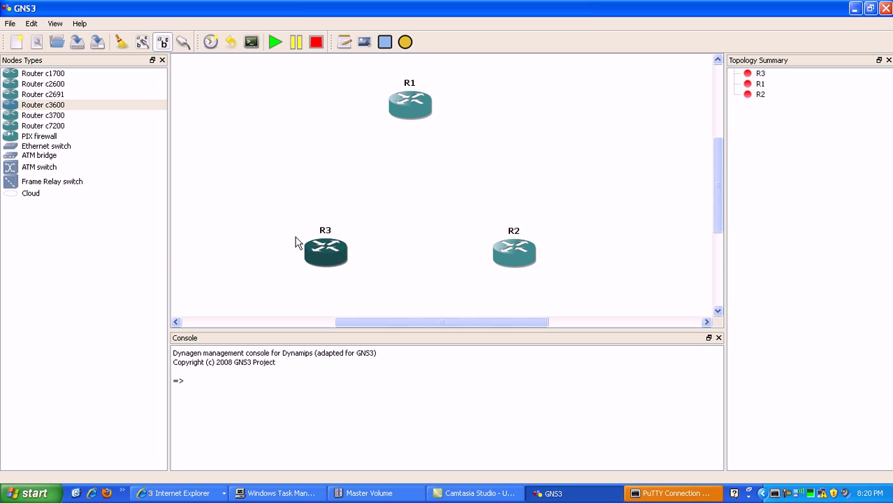
Place a Frame Relay switch in the middle of the three routers
click(65, 184)
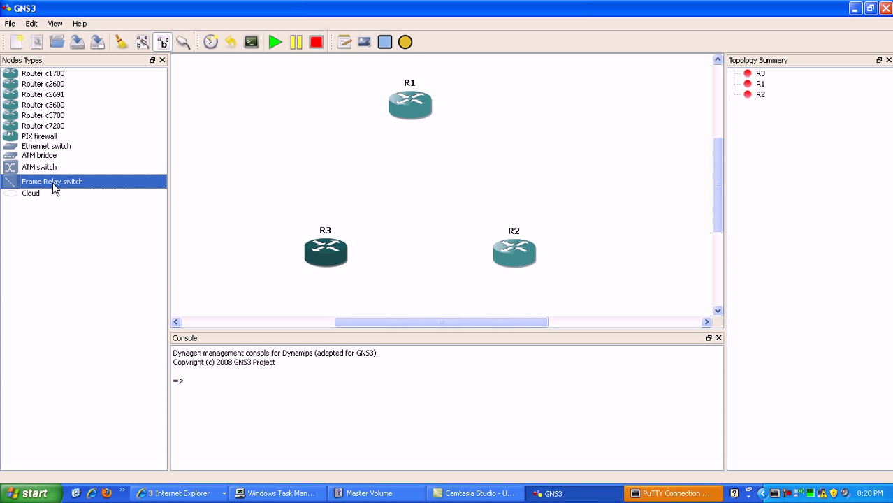
drag(54, 190, 421, 202)
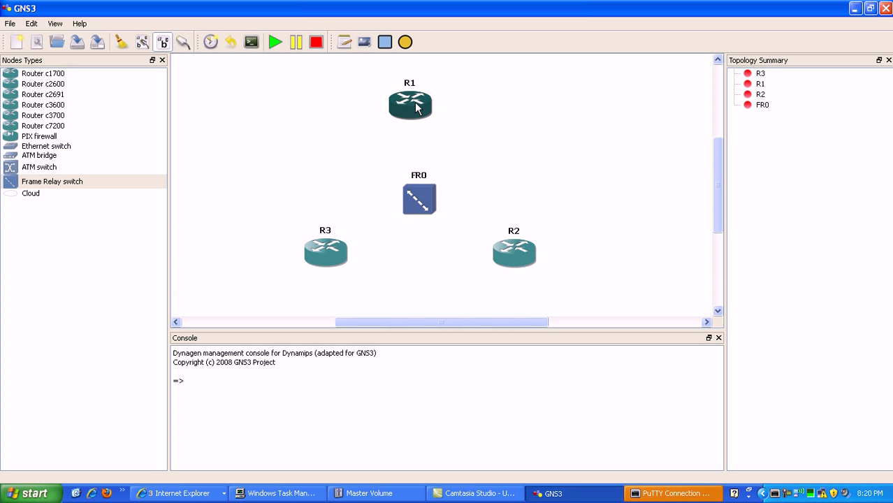
drag(413, 199, 411, 194)
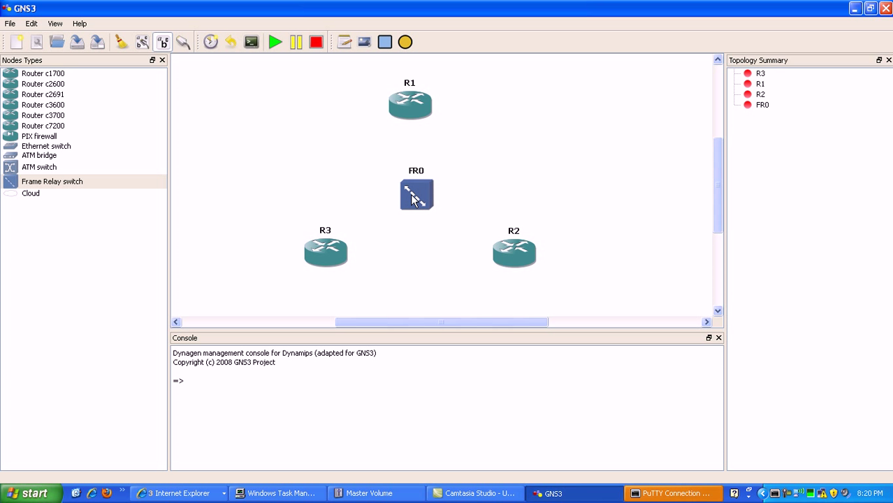
Configure the Frame Relay switch FR0 with a mapping from port 1 DLCI 102 to port 2 DLCI 201
right_click(412, 200)
click(427, 202)
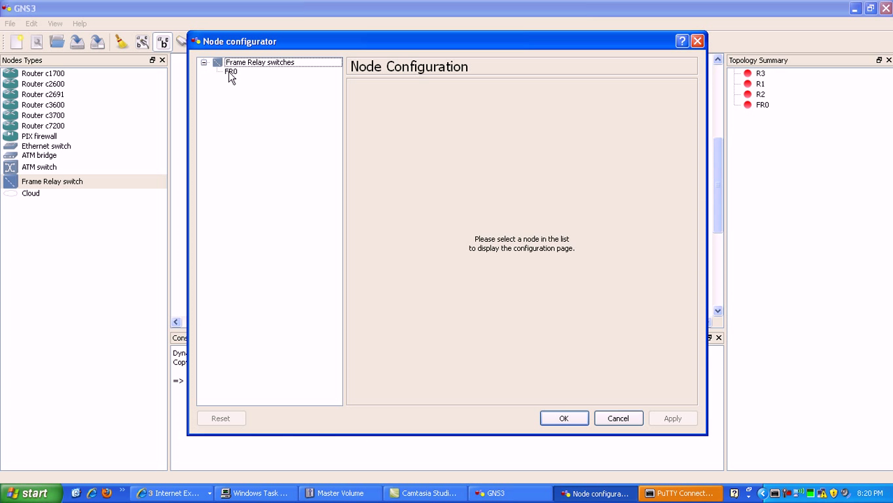
click(231, 73)
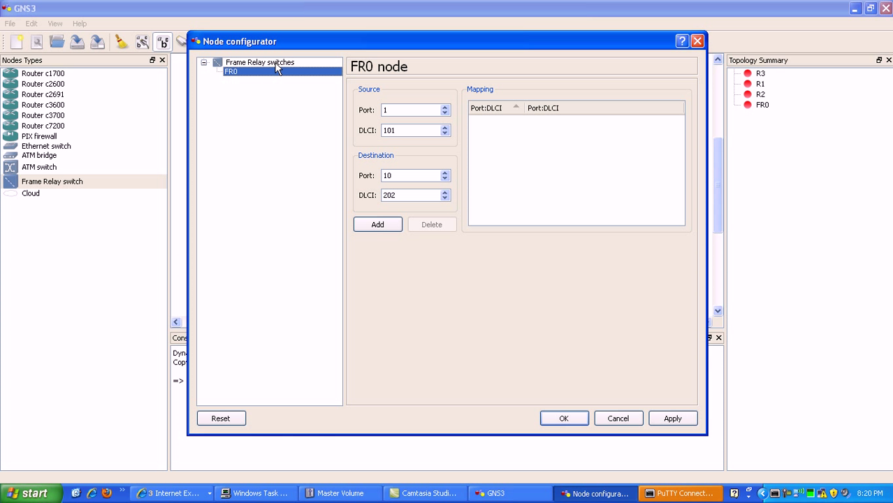
click(395, 112)
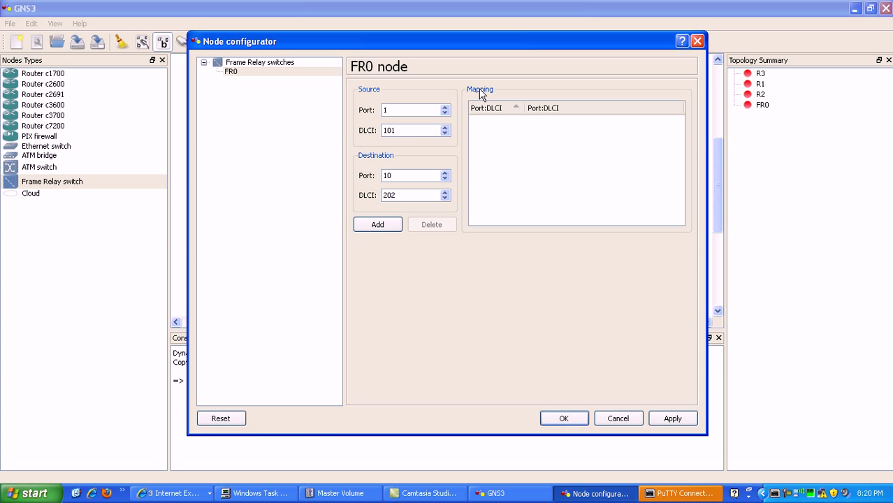
click(393, 130)
drag(396, 176, 377, 177)
text(2)
click(402, 196)
click(391, 225)
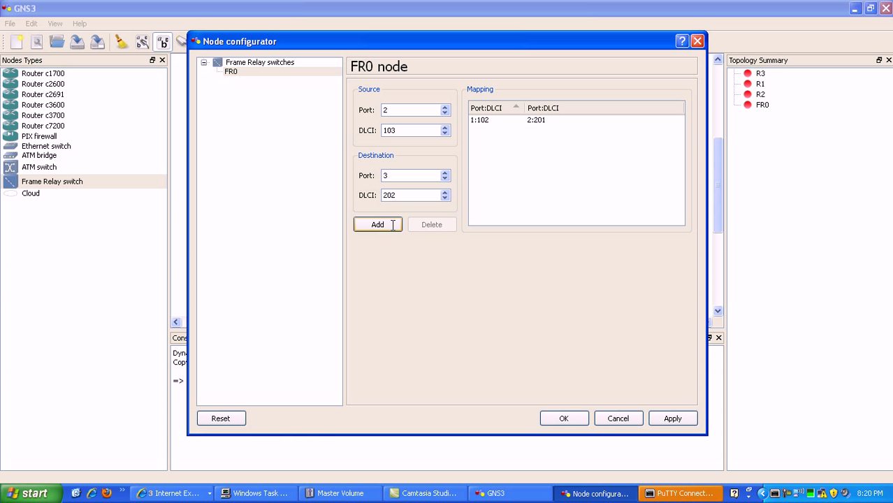
Add a second FR0 mapping from port 1 DLCI 103 to port 3 DLCI 301 and apply the configuration
double_click(391, 112)
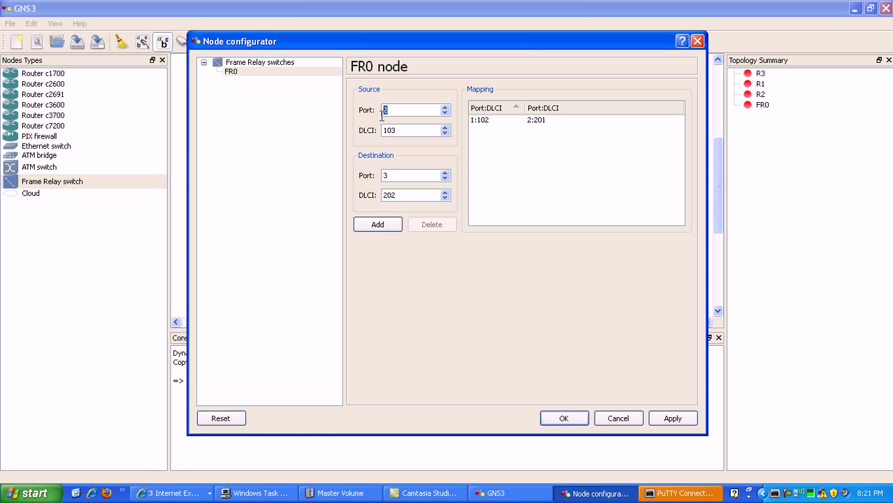
text(1)
double_click(389, 130)
click(395, 130)
key(shift+Tab)
click(388, 175)
double_click(402, 195)
click(387, 112)
click(396, 224)
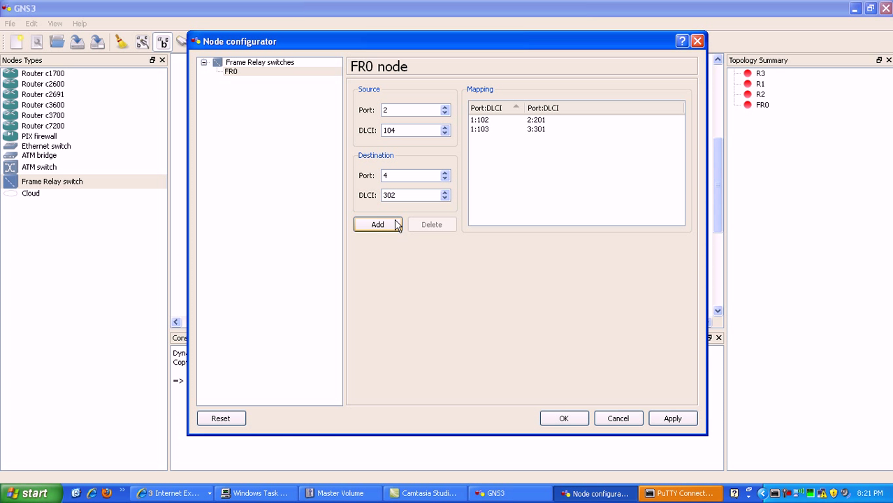
click(662, 416)
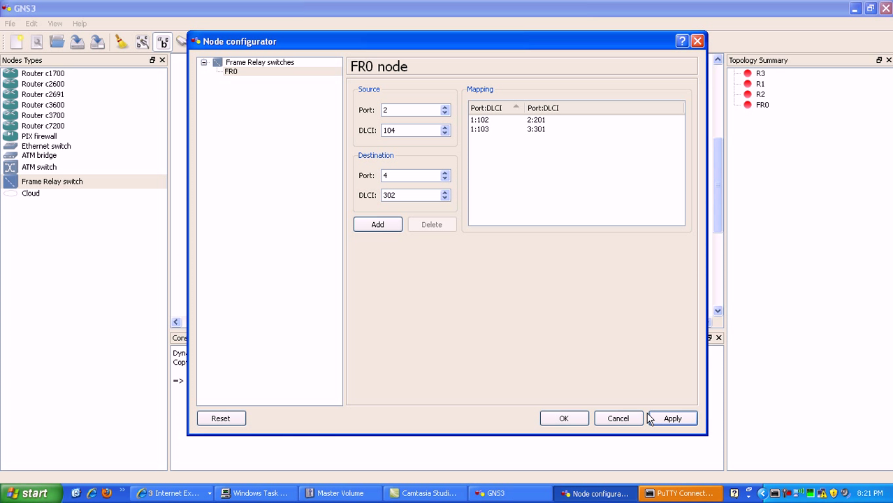
click(567, 418)
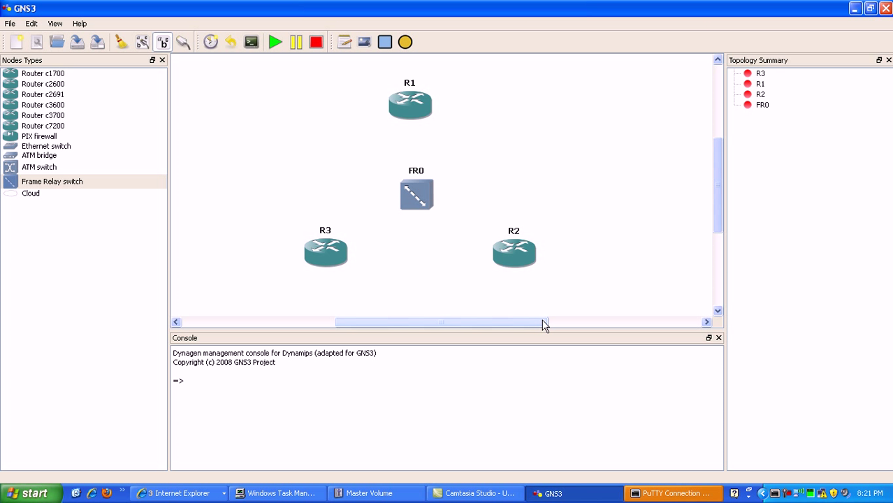
Move R2, R3 and the Frame Relay switch slightly lower to spread out the topology
drag(526, 270, 539, 292)
drag(338, 256, 344, 276)
drag(429, 209, 424, 219)
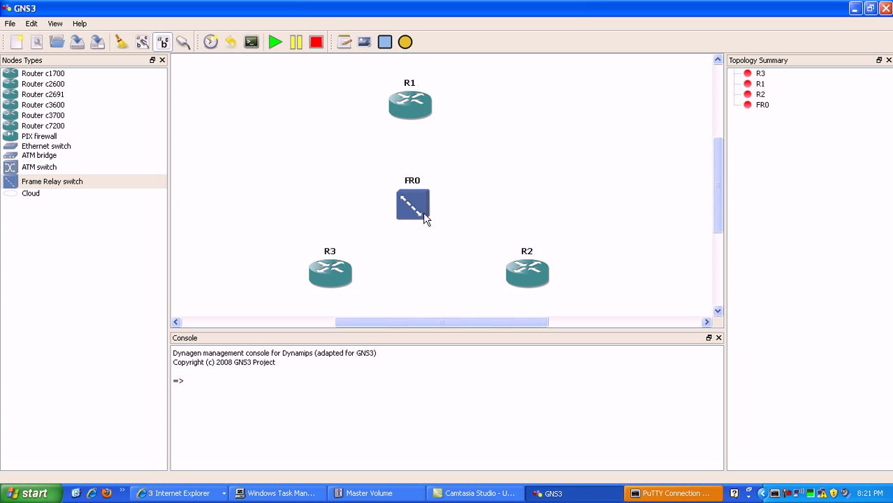
Connect router R1 to port 1 of the Frame Relay switch with a serial link
click(183, 42)
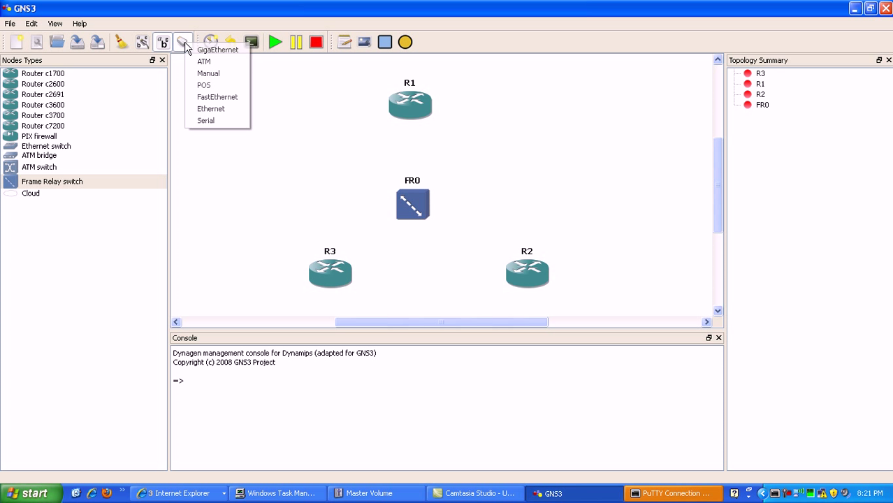
click(210, 120)
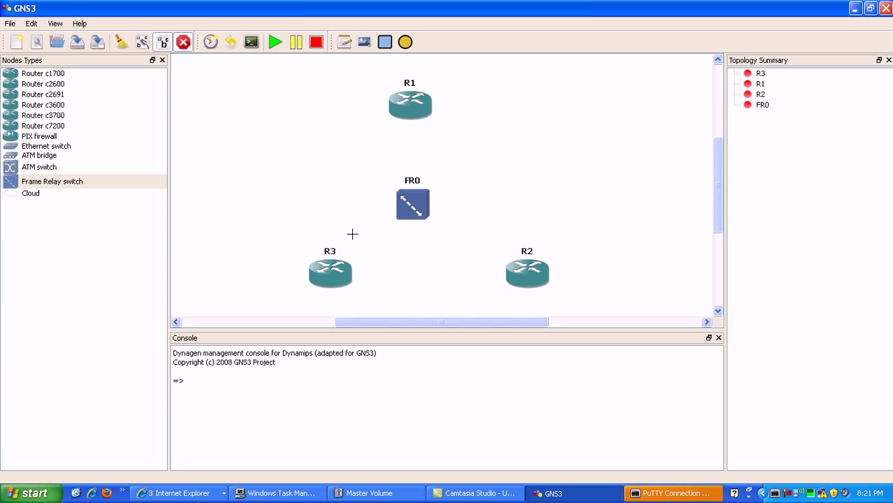
click(418, 105)
click(408, 193)
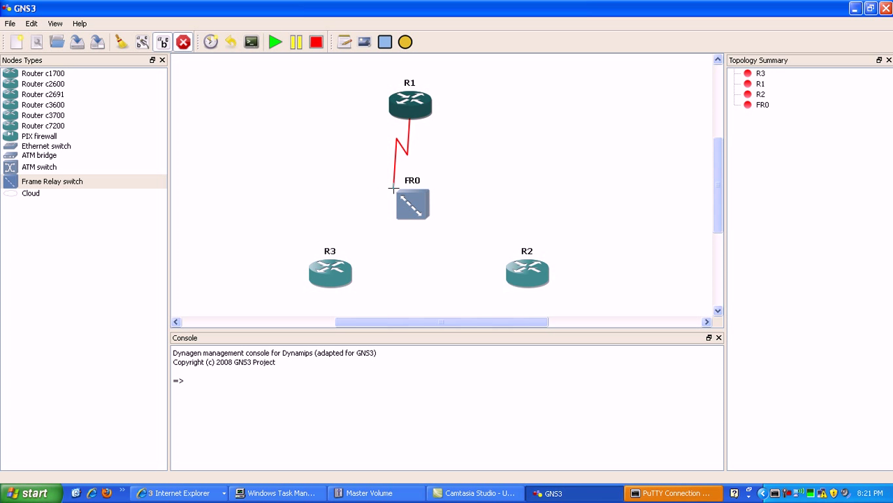
click(409, 195)
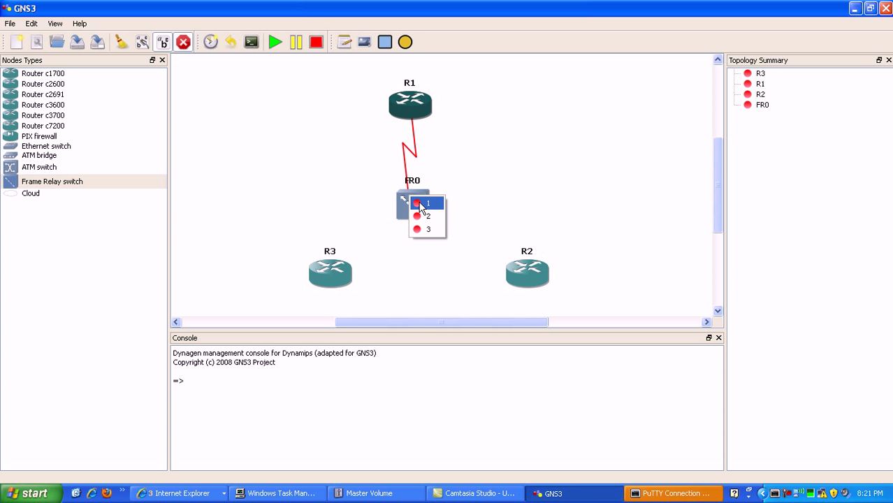
click(425, 203)
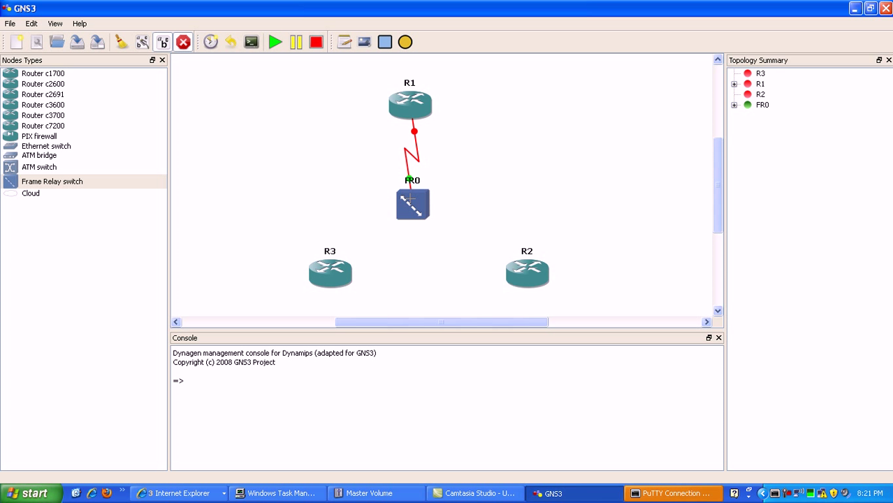
Connect R2 to port 2 and R3 to port 3 of the Frame Relay switch with serial links, then leave link mode
click(509, 289)
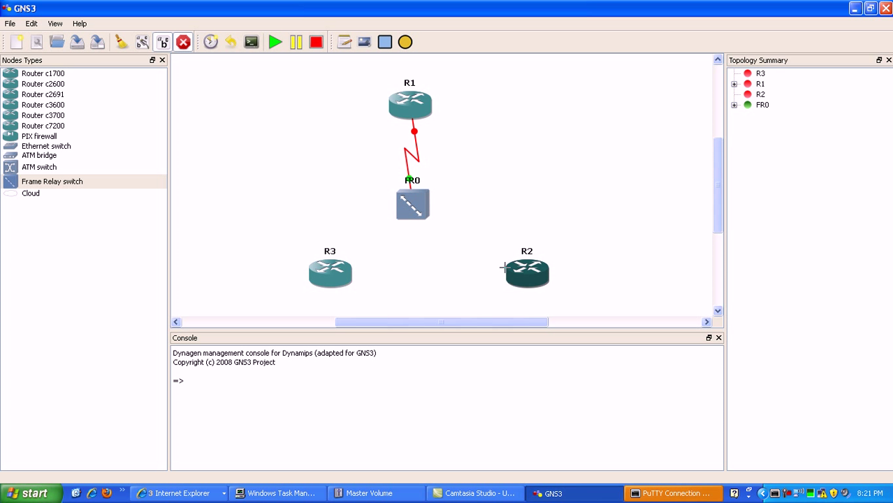
click(430, 212)
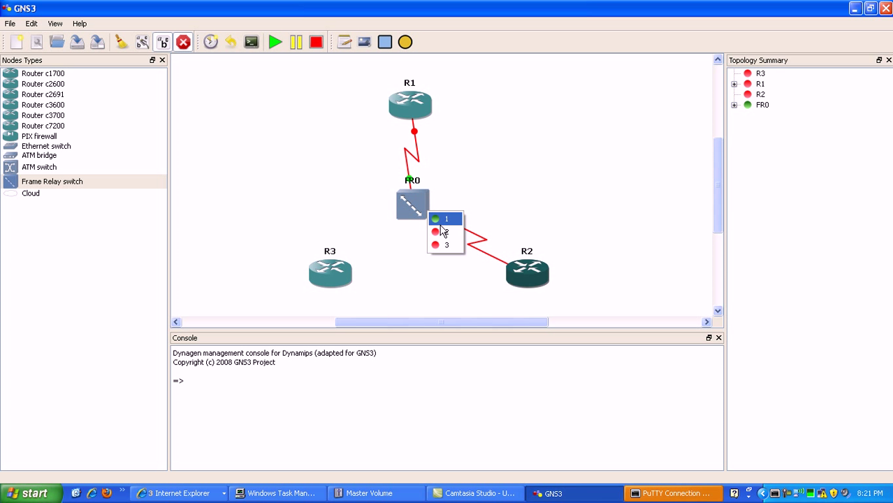
click(434, 232)
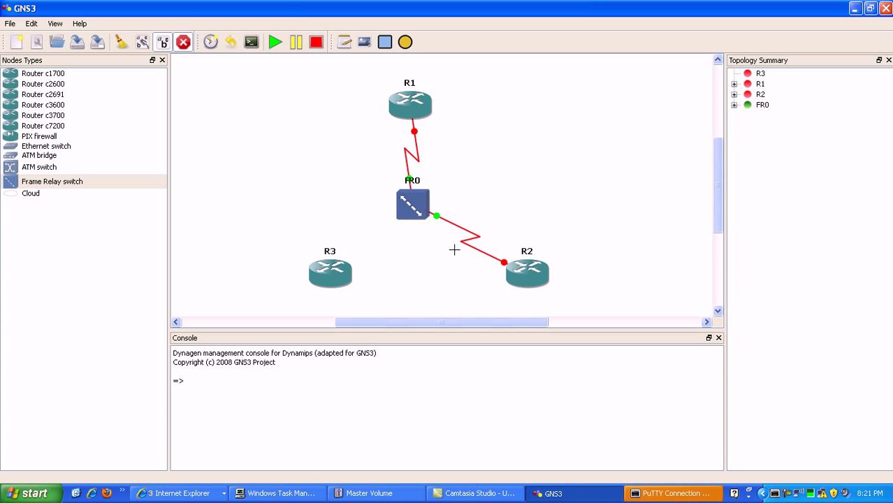
click(338, 267)
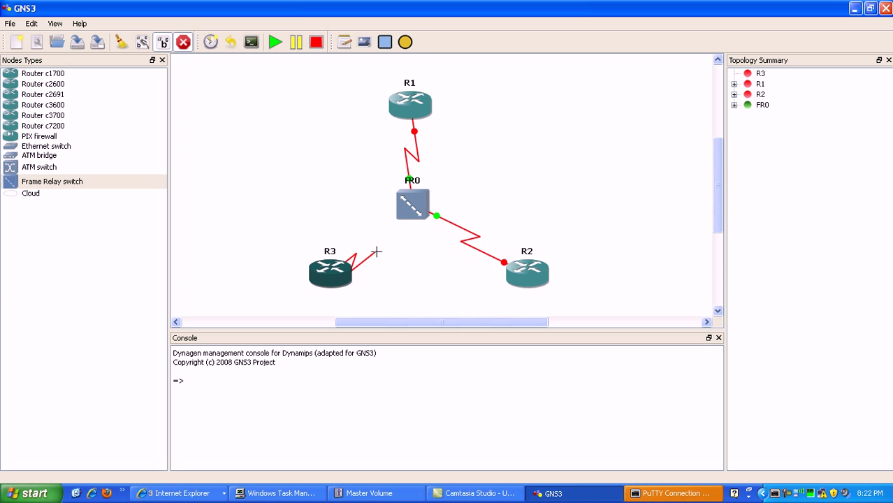
click(404, 210)
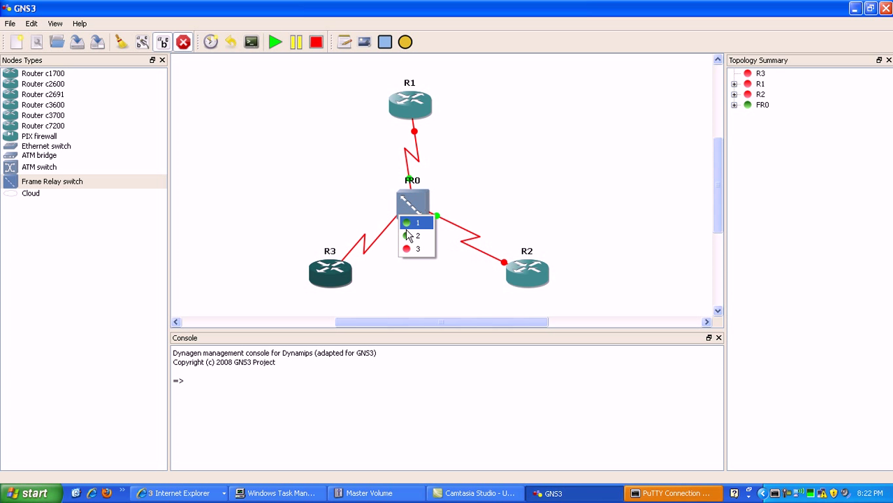
click(409, 250)
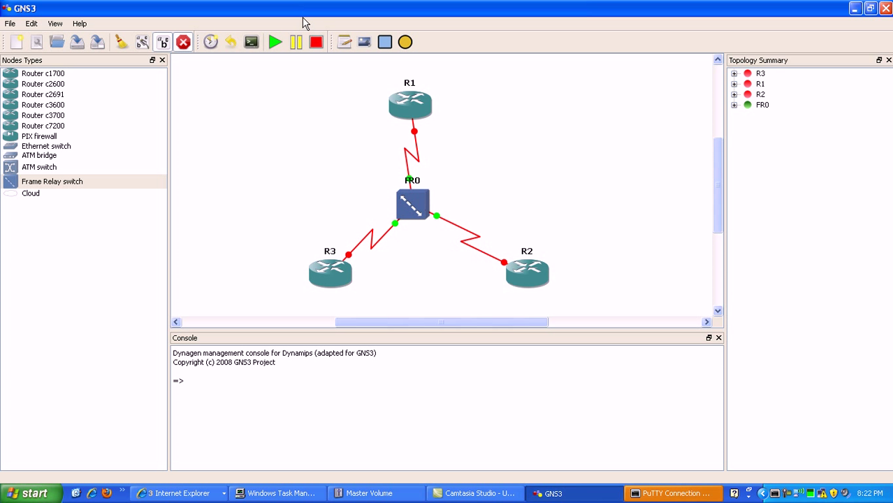
click(188, 42)
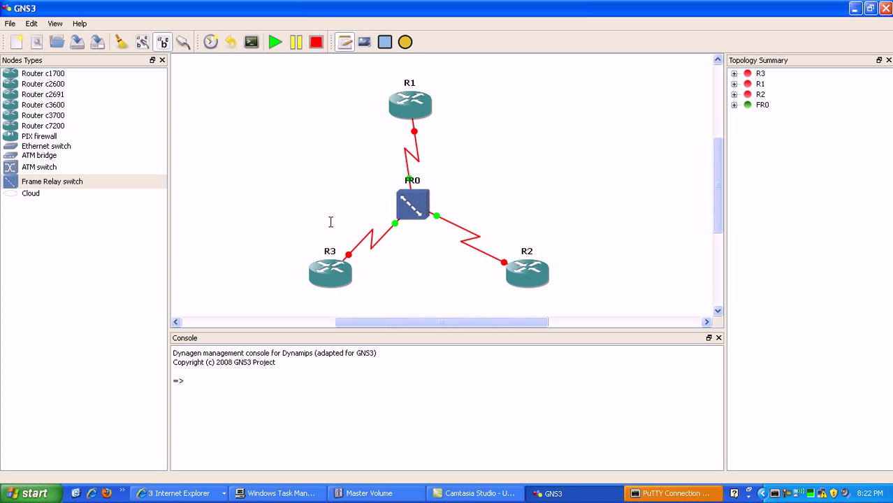
Add text notes labelling the R3 link with DLCI 301 and the R2 link with DLCI 201
click(350, 217)
text(301)
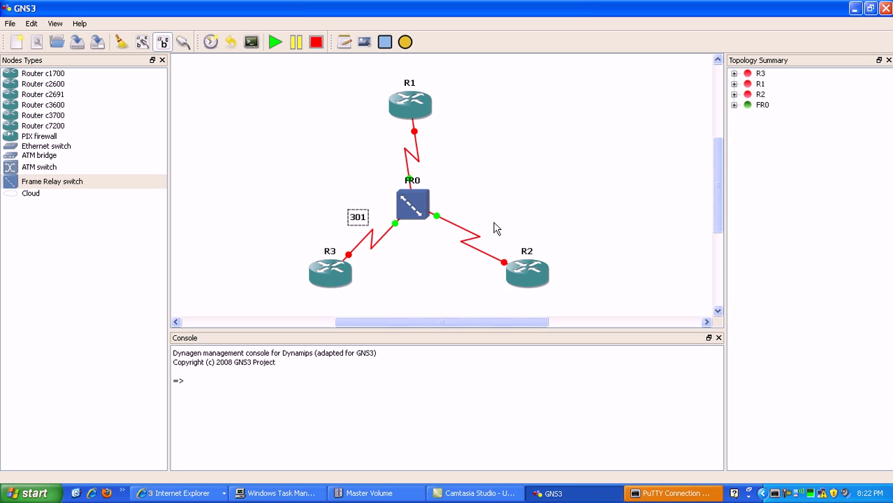
click(496, 225)
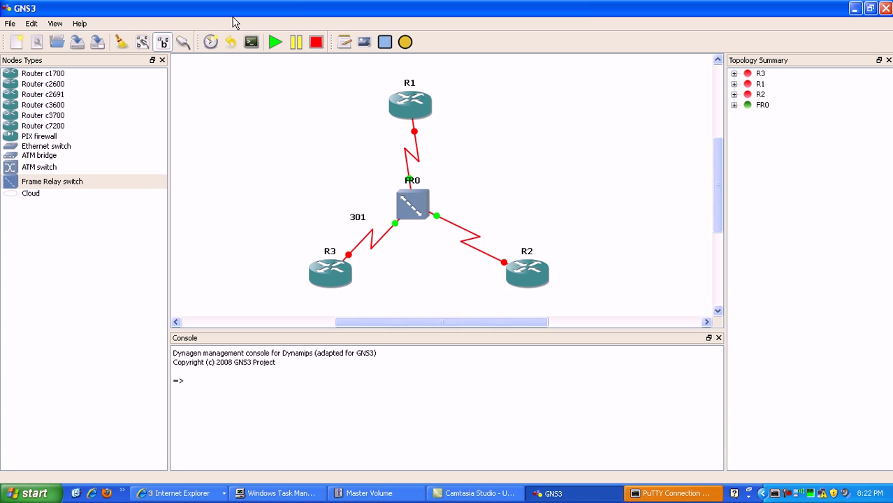
click(467, 220)
text(201)
click(468, 184)
Add text notes for the DLCIs on either side of the R1 link: 103 facing R3 and 102 facing R2
click(345, 42)
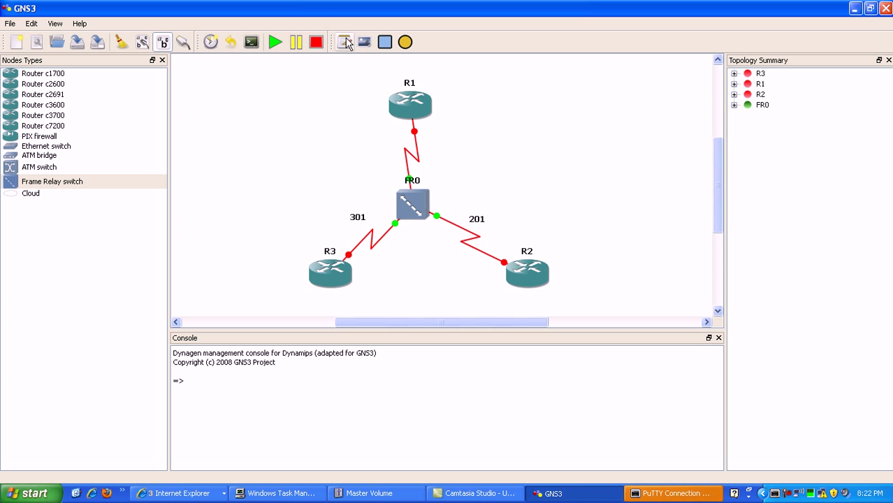
click(373, 146)
text(103)
click(463, 169)
click(342, 44)
click(429, 147)
text(102)
click(529, 183)
Add a text note with the subnet 192.168.13.0/24 above the R3 link
click(344, 43)
click(306, 186)
text(192.16)
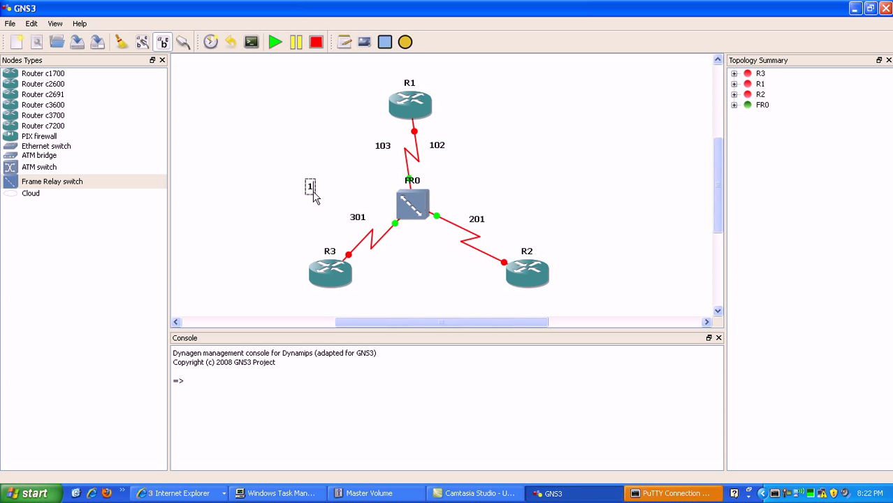
text(8.1)
key(BackSpace)
text(13.0)
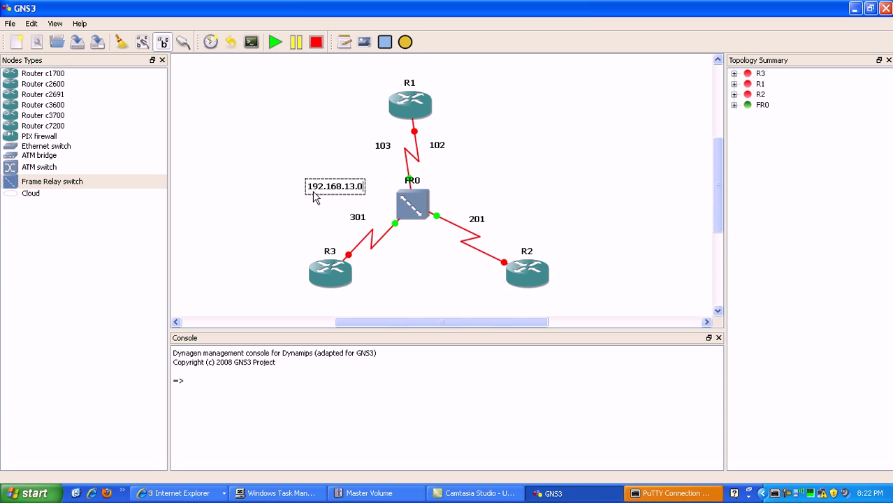
text(/24)
Add a text note with the subnet 192.168.12.0/24 above the R2 link
click(344, 42)
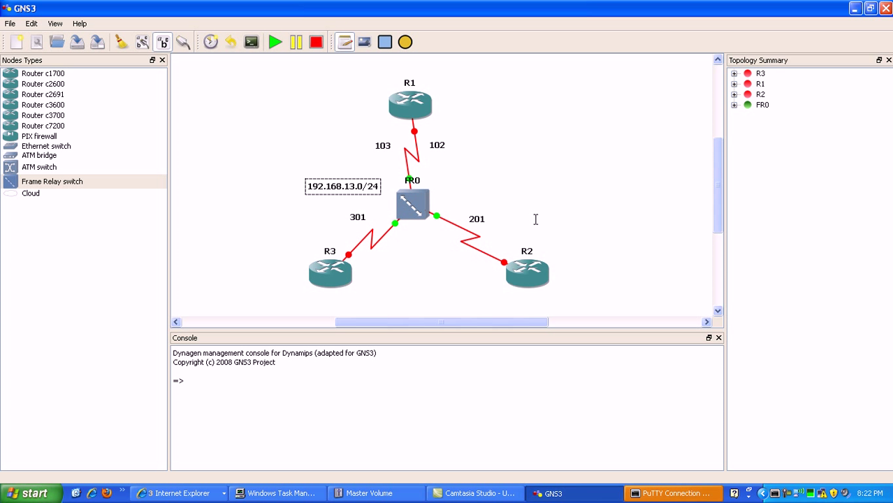
click(456, 186)
text(192.168)
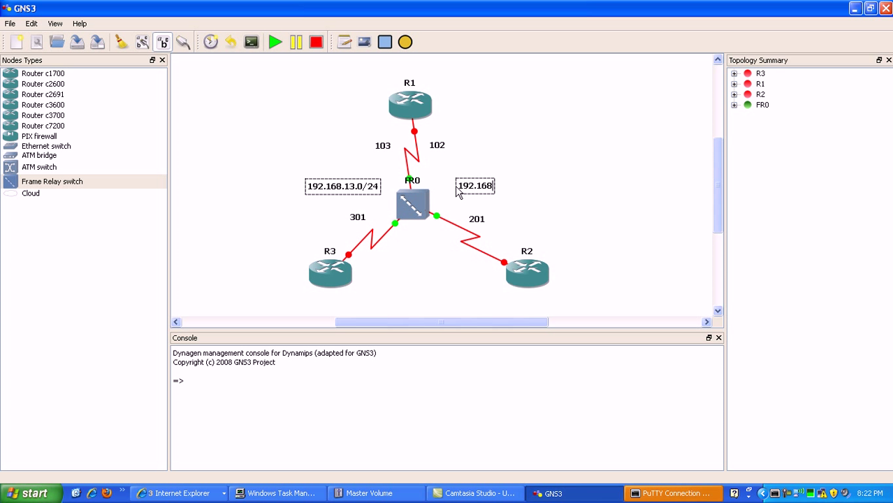
text(.12.0/24)
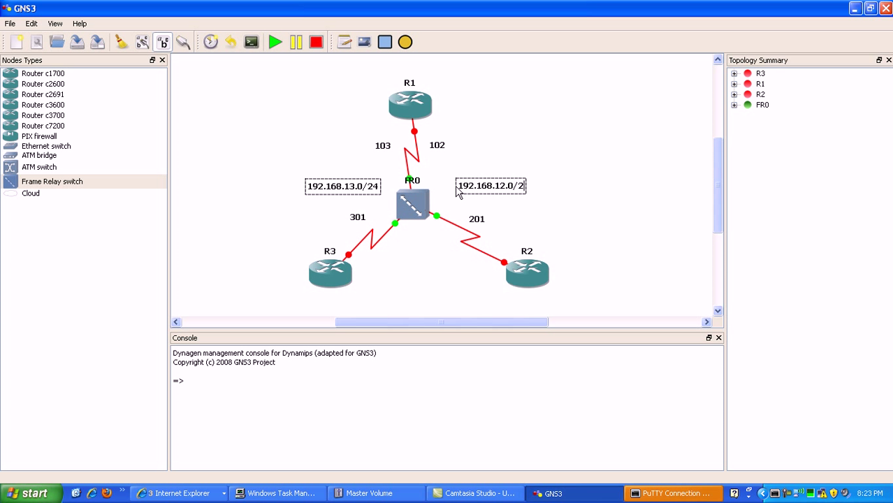
click(492, 130)
Add a text note with host number 1 on each side of the link just below R1
click(345, 42)
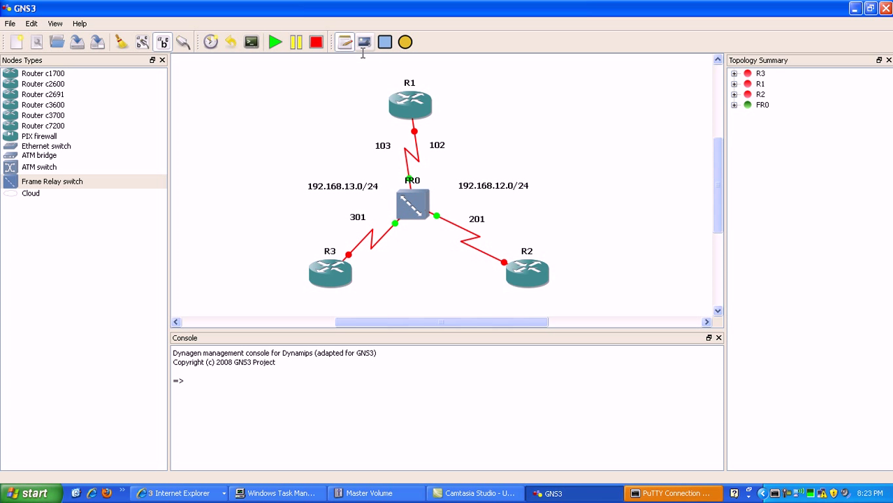
click(436, 127)
text(1)
click(396, 128)
text(1)
click(519, 146)
Add host number notes at the spoke routers: 2 beside R2 and 3 beside R3
click(507, 243)
text(2)
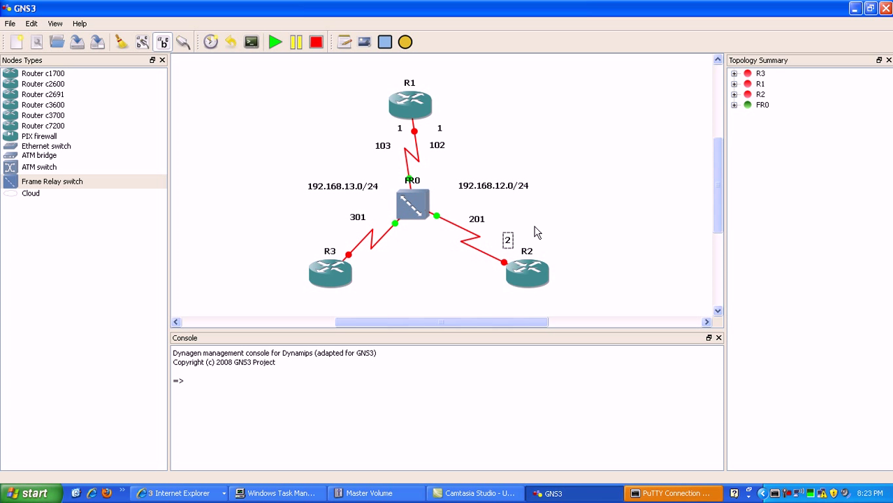
click(343, 46)
click(341, 240)
text(3)
click(389, 263)
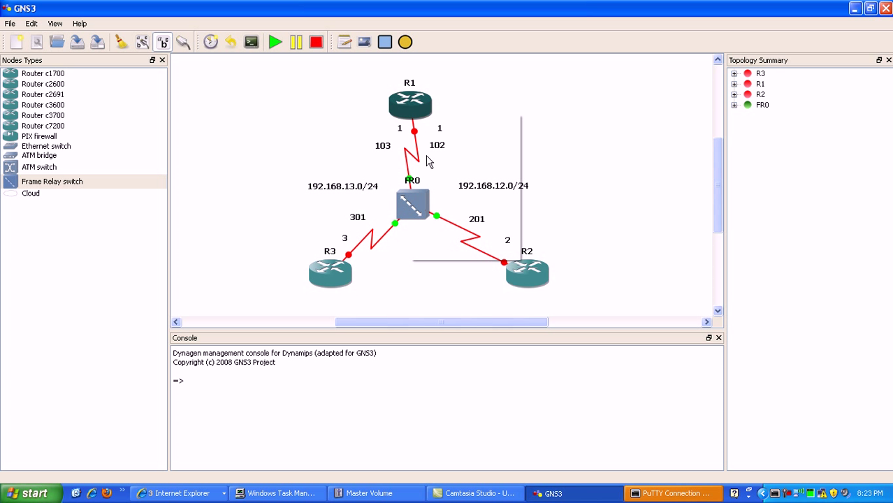
Start router R1 in the topology
right_click(411, 113)
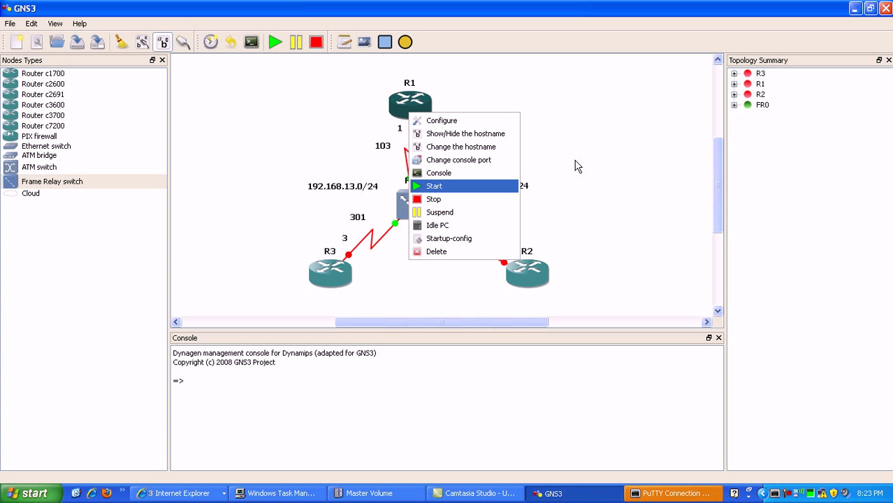
key(Return)
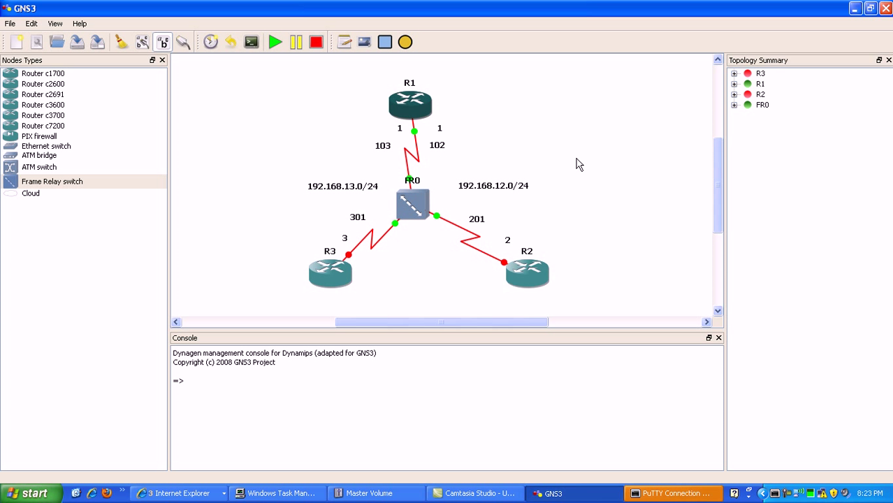
click(579, 164)
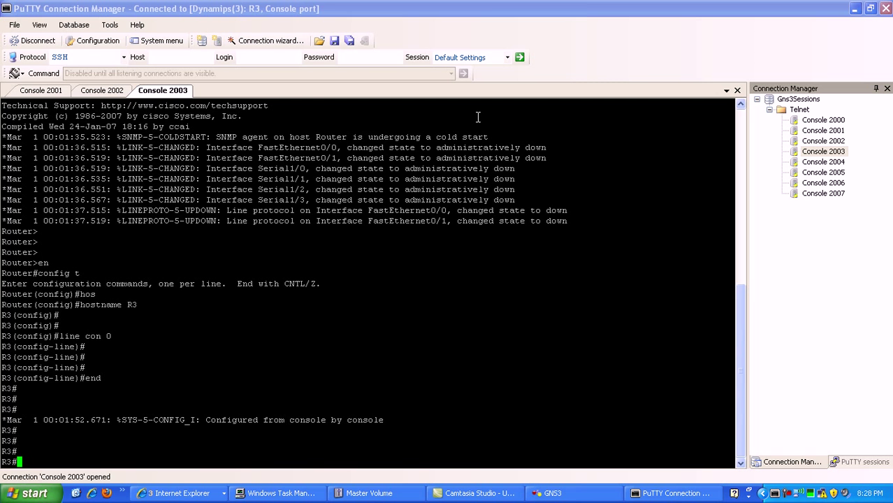
Look through the router console sessions in PuTTY Connection Manager and return to R1's session, Console 2001
click(102, 93)
click(50, 94)
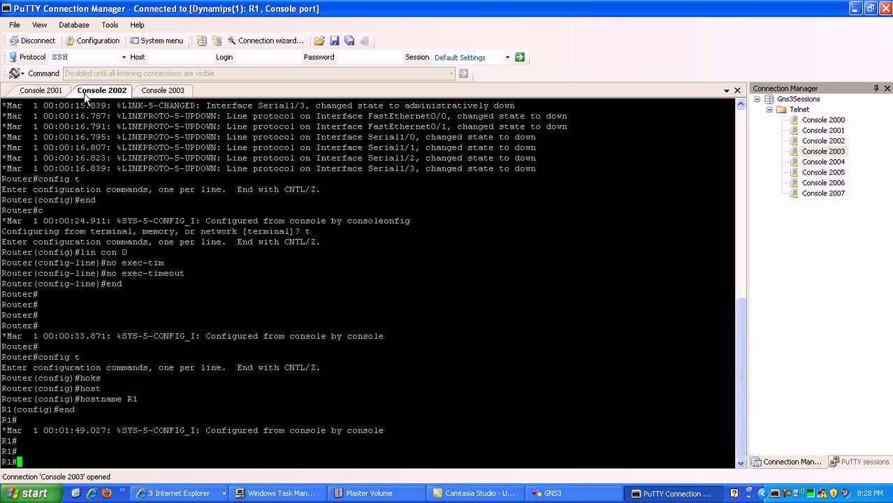
click(162, 92)
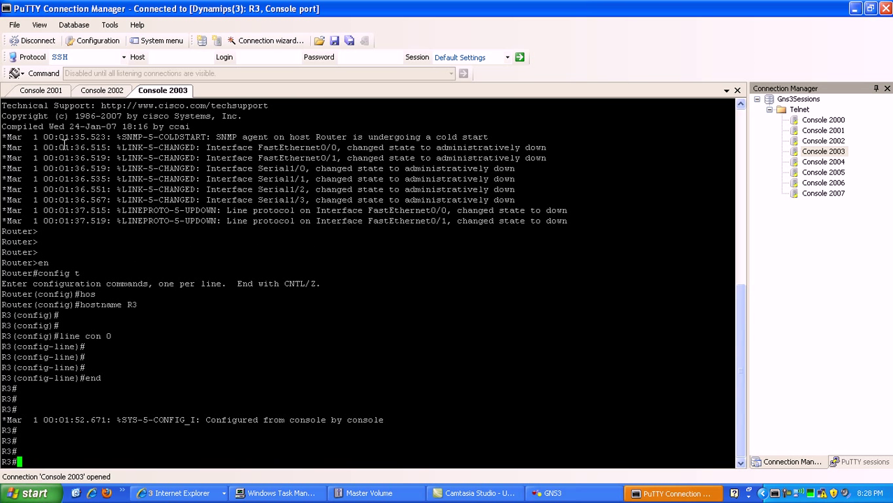
click(47, 93)
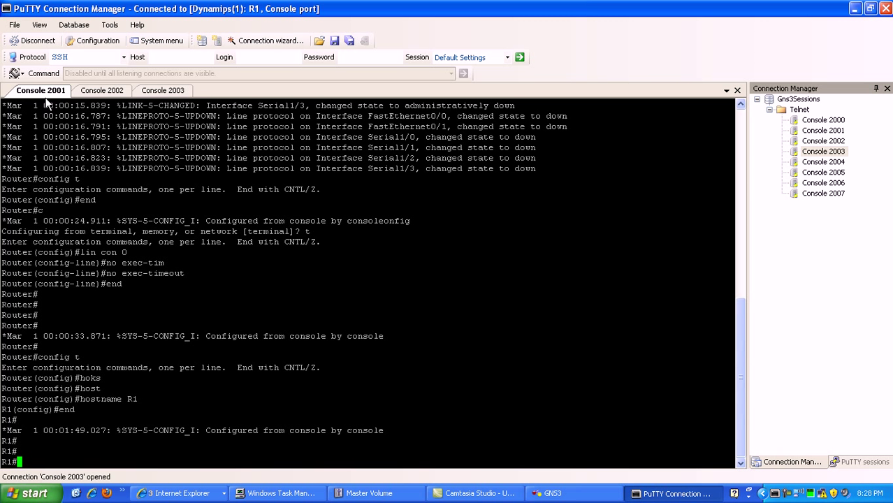
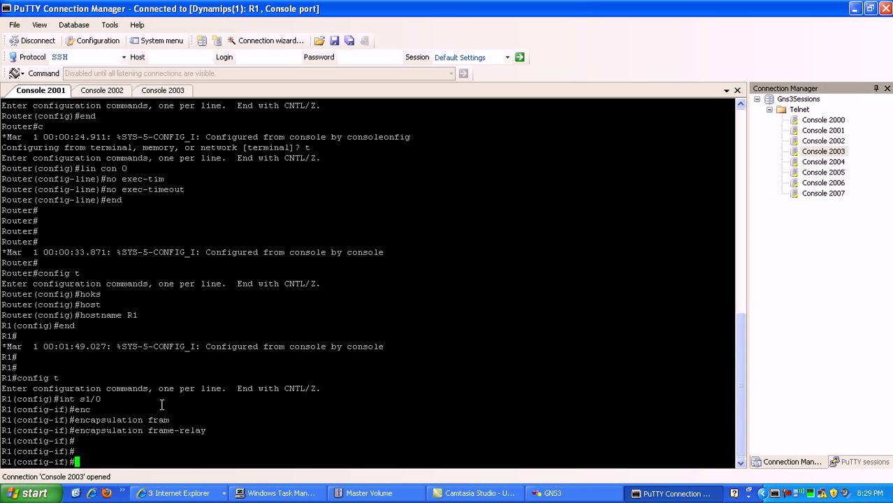
Exit the s1/0 interface configuration on R1 to return to global configuration mode
text(int)
key(BackSpace)
key(BackSpace)
key(BackSpace)
text(exit)
key(Return)
List the link types for subinterface s1/0.12 on R1 and create it as point-to-point
text(int s1)
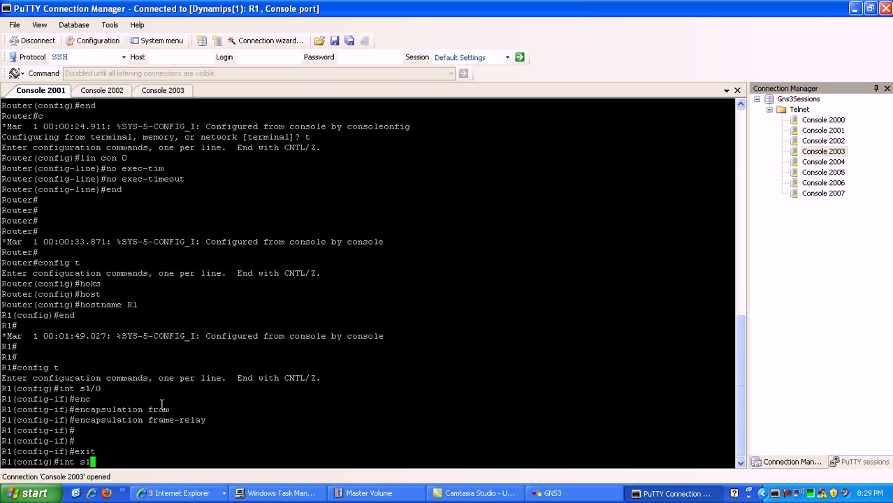
text(/0.12)
double_click(111, 461)
click(111, 461)
text(?)
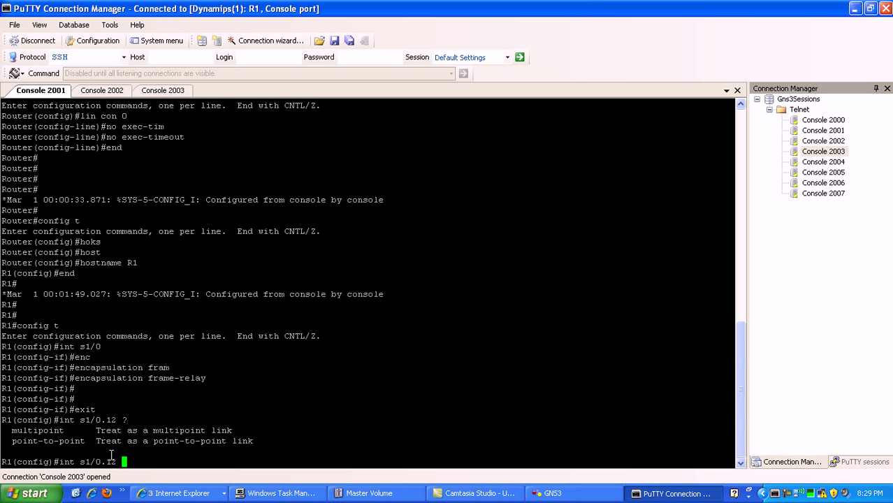
text(poin)
key(Tab)
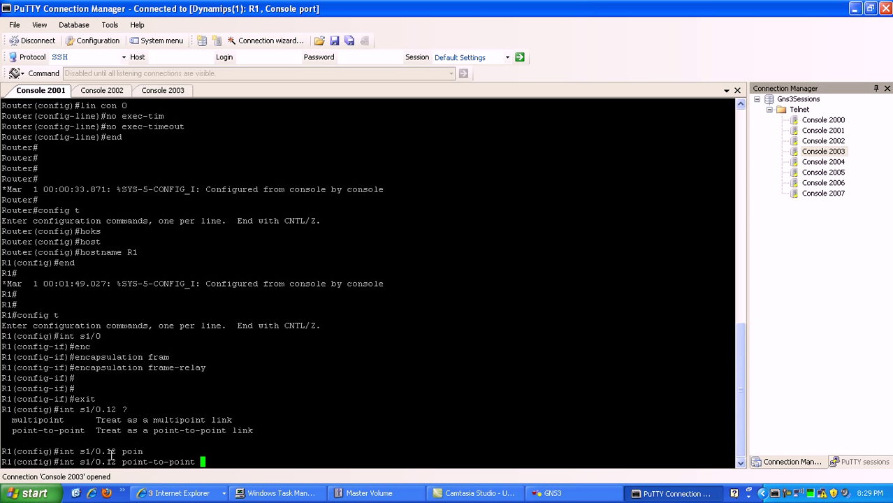
key(Return)
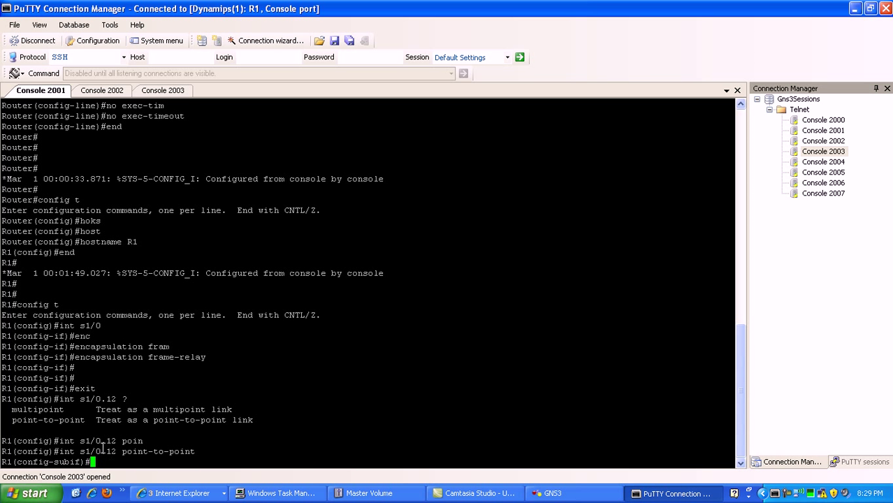
Highlight the mode names in the R1 prompts to compare interface and subinterface configuration modes
drag(44, 357, 68, 357)
click(54, 463)
drag(54, 464, 78, 463)
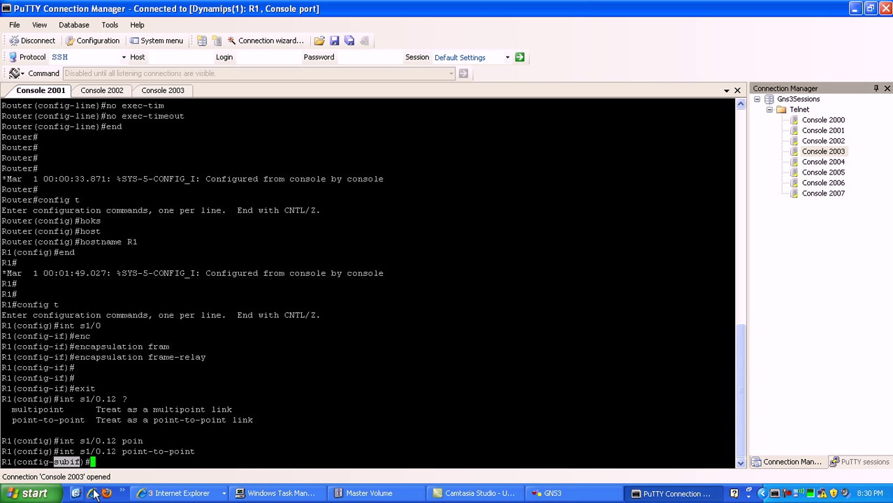
click(105, 460)
Check the R1–R2 subnet in the GNS3 topology and assign IP address 192.168.12.1 with mask 255.255.255.0 to subinterface s1/0.12
click(553, 494)
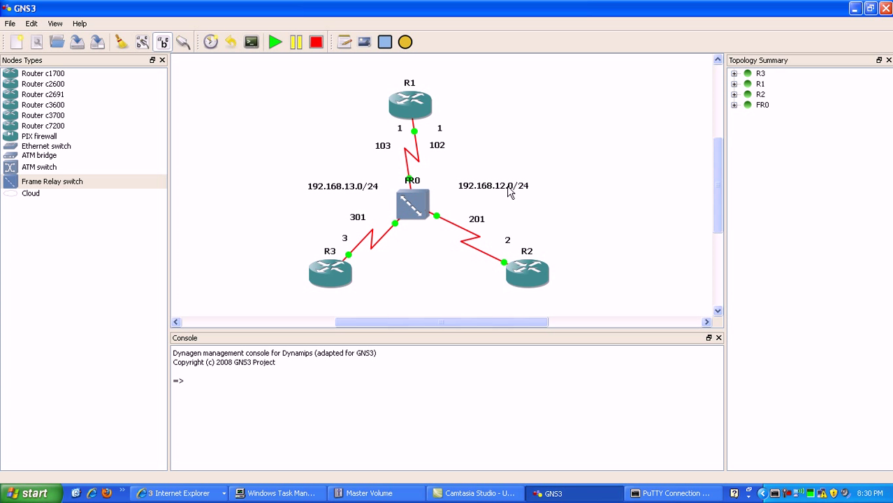
click(657, 493)
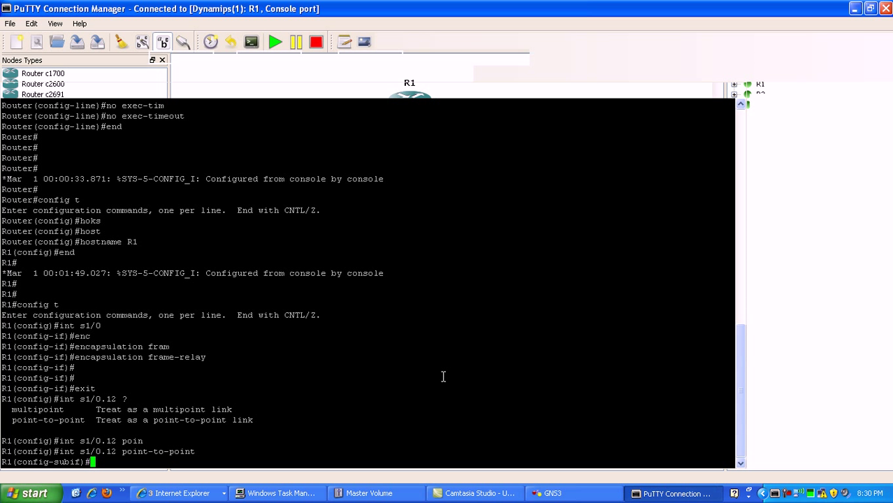
text(ip addr)
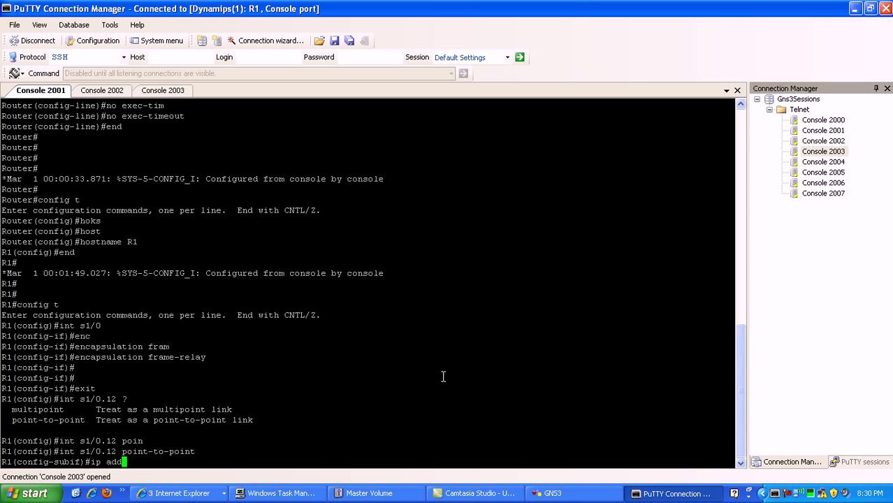
key(Tab)
text(192.168)
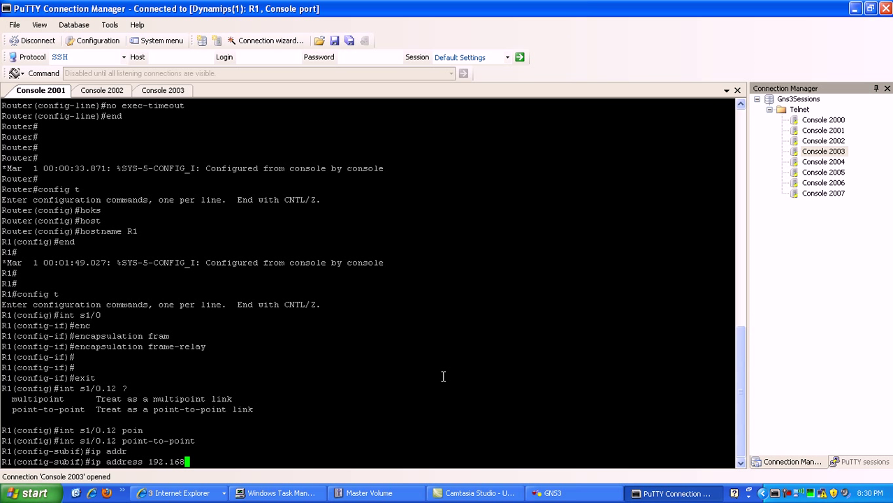
text(.12.1 255.255.255.0)
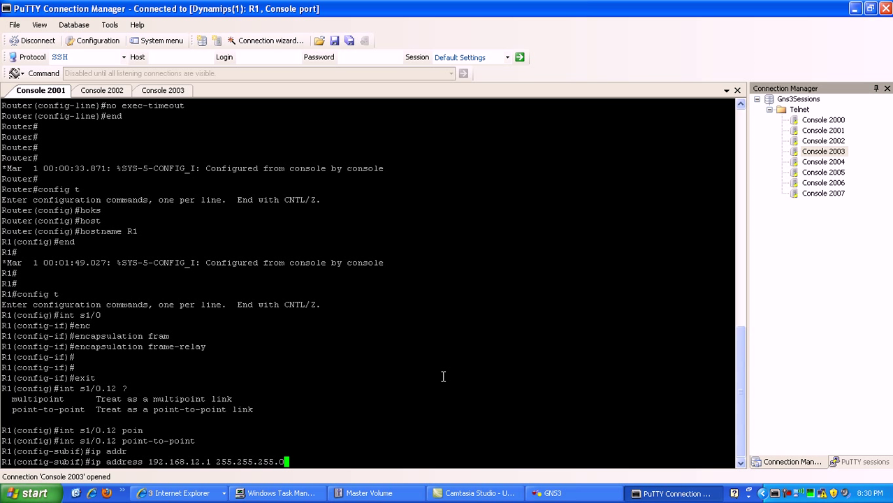
key(Return)
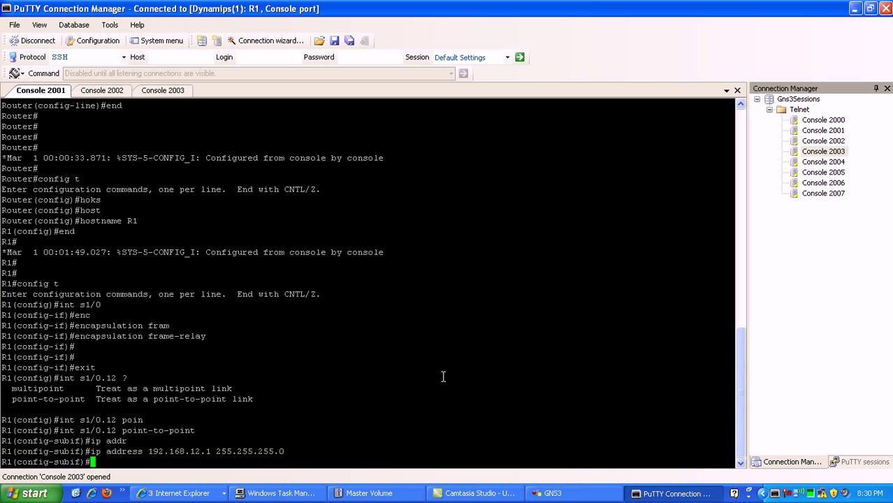
Start a frame-relay command on subinterface s1/0.12, list its available options, and discard the map keyword
text(fram)
key(Tab)
key(shift)
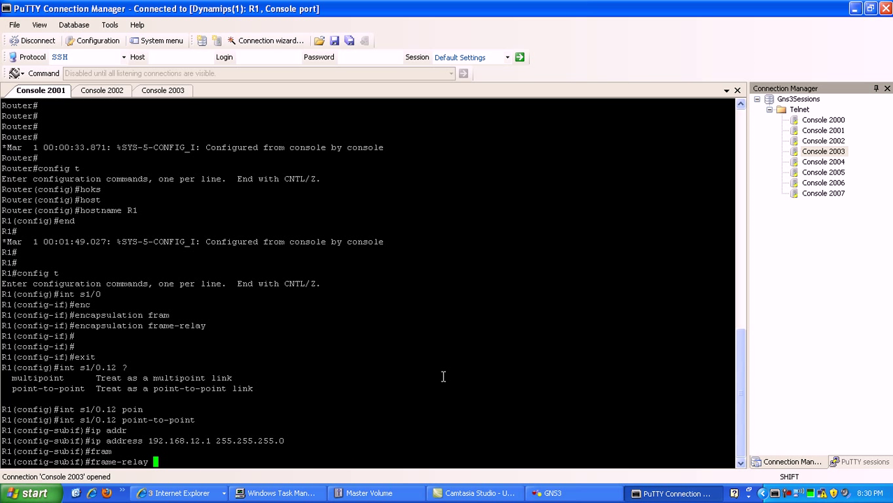
text(?map)
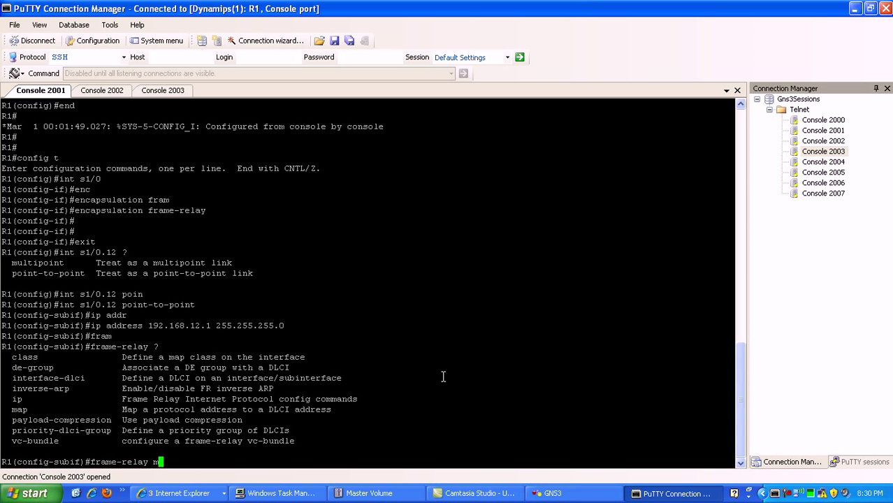
key(BackSpace)
key(BackSpace)
key(BackSpace)
Extend the command to frame-relay interface-dlci, query its allowed DLCI range, and check R1's DLCI labels in the GNS3 topology
text(int)
key(Tab)
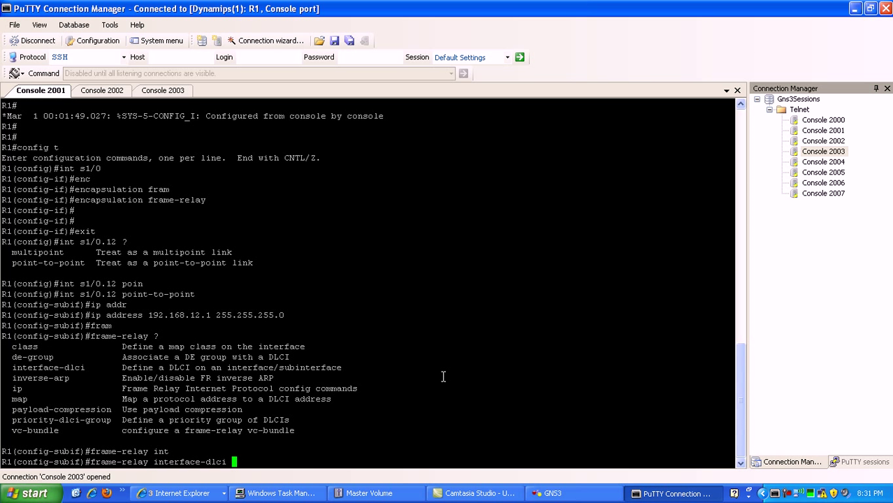
text(?)
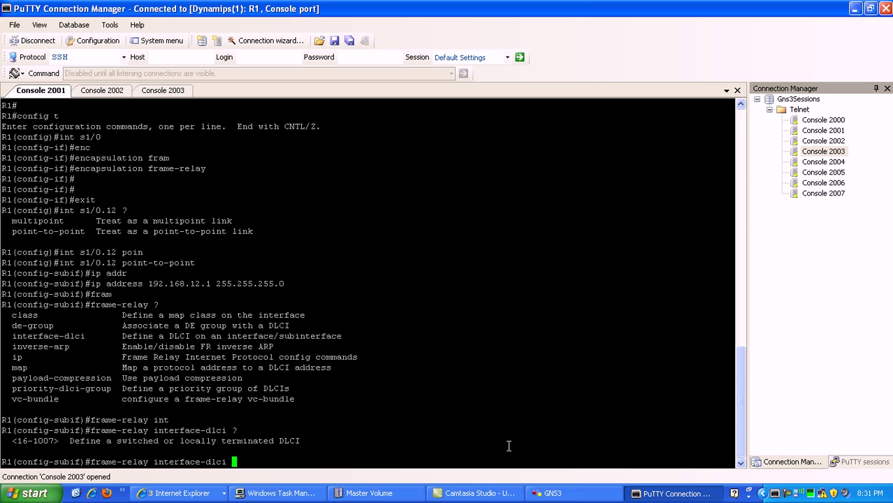
click(549, 492)
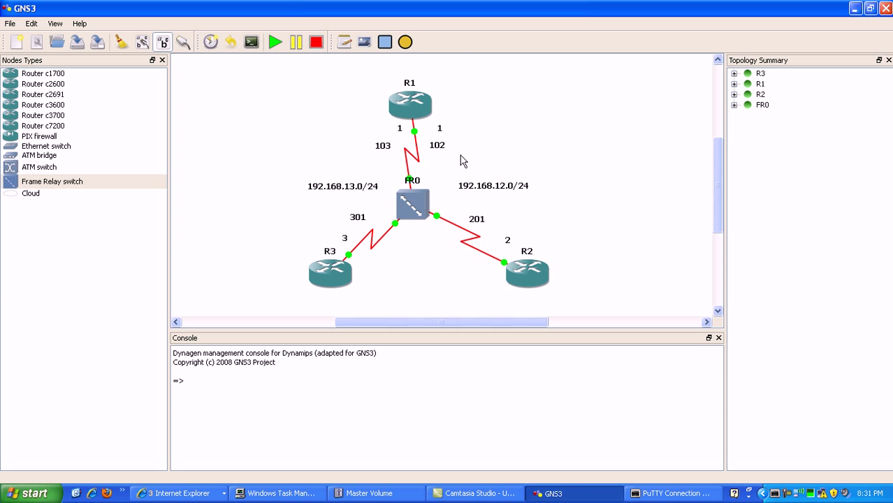
click(665, 497)
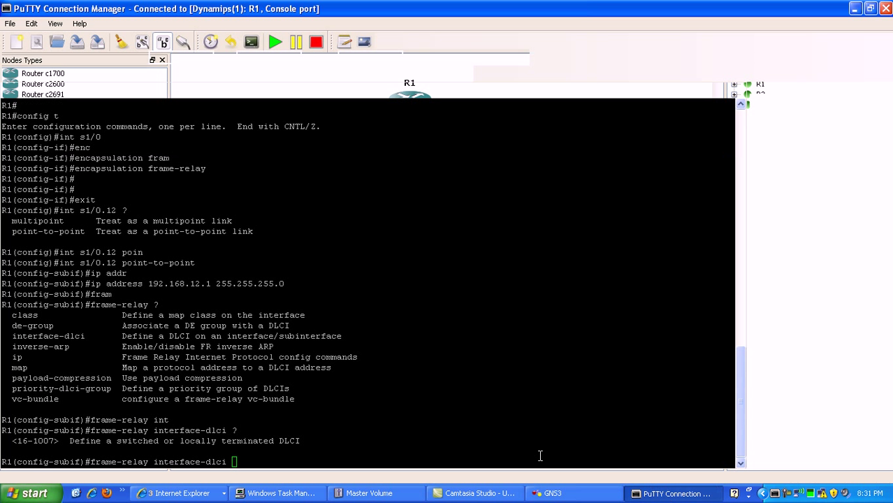